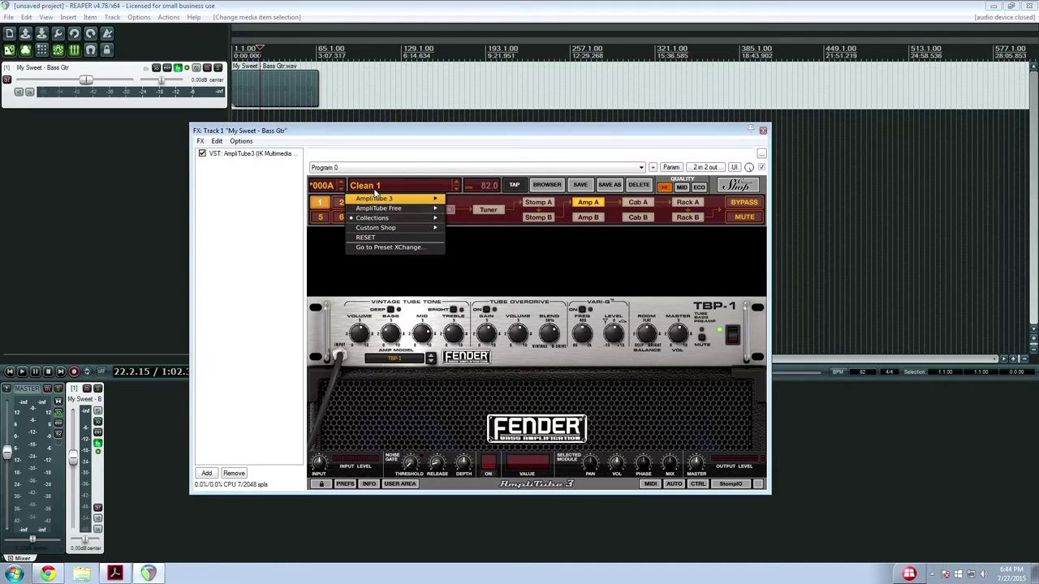
# Step: Browse AmpliTube's preset menu and close it without choosing a preset
pyautogui.click(371, 193)
pyautogui.moveTo(388, 221)
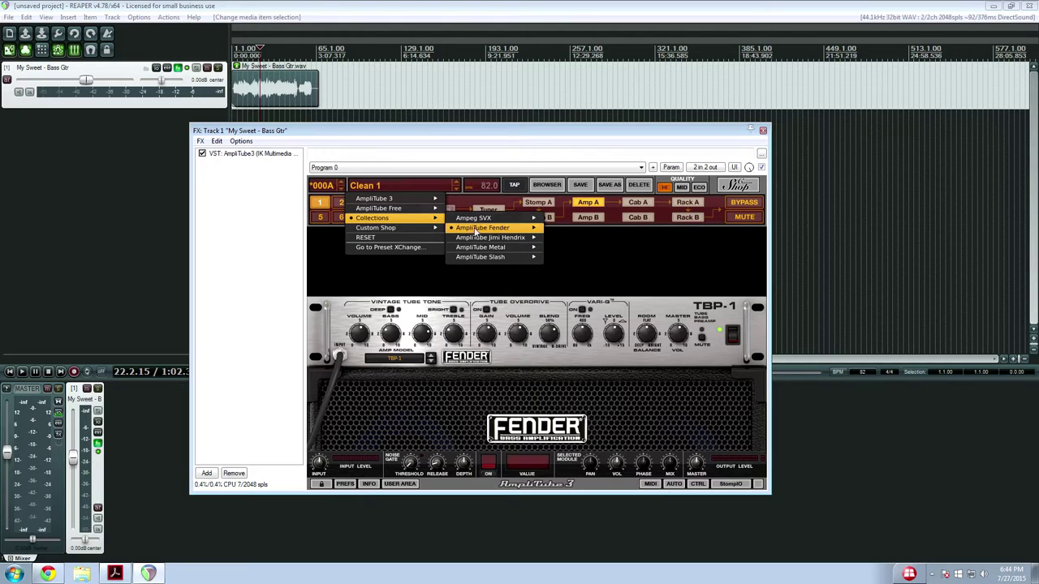
pyautogui.moveTo(479, 230)
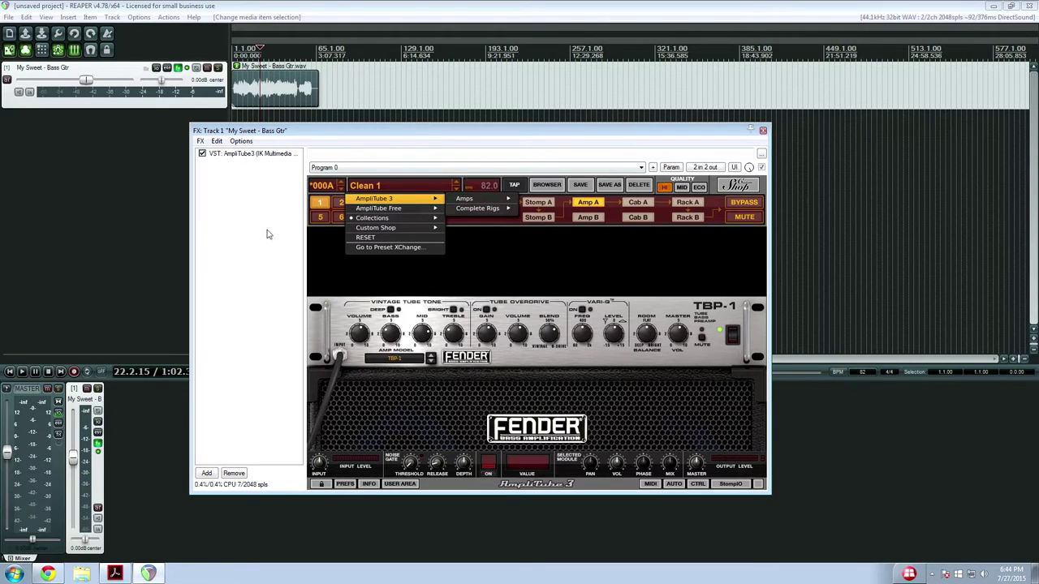
pyautogui.click(546, 273)
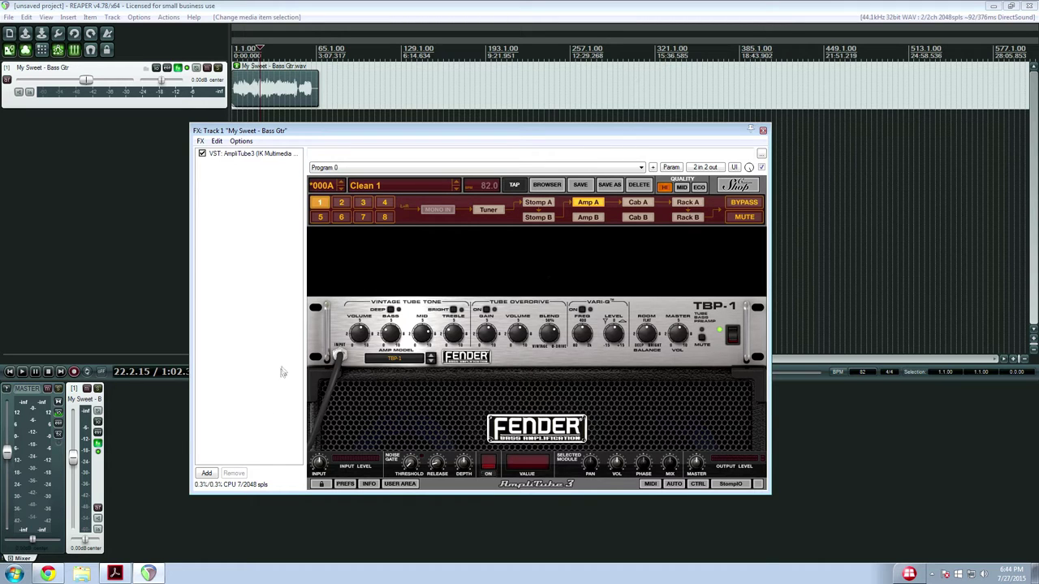
# Step: Read the TBP-1 Controls descriptions in the Fender manual, then reposition the AmpliTube window
pyautogui.click(115, 573)
pyautogui.moveTo(354, 531)
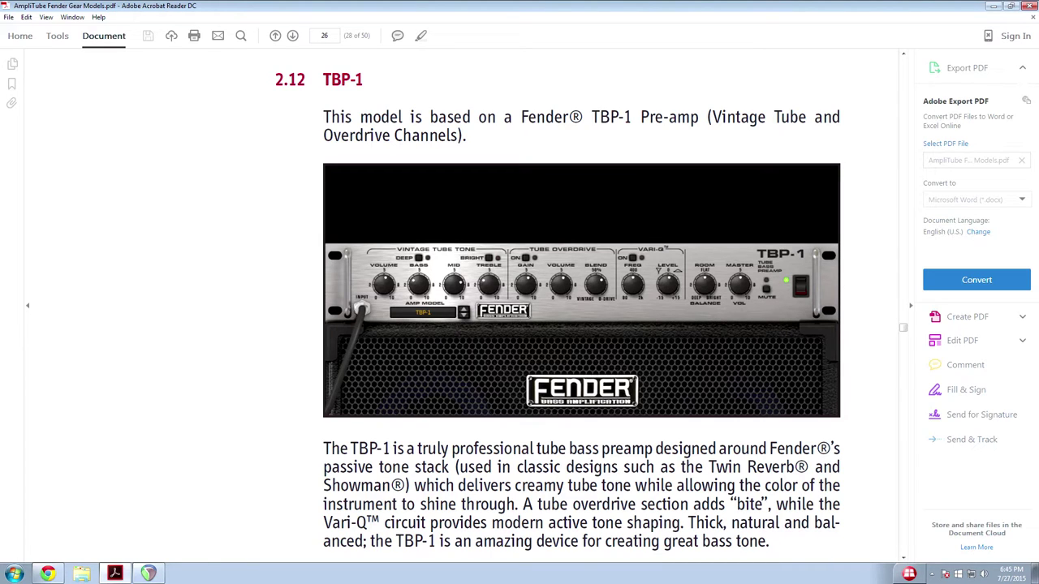
pyautogui.scroll(-1, 642, 413)
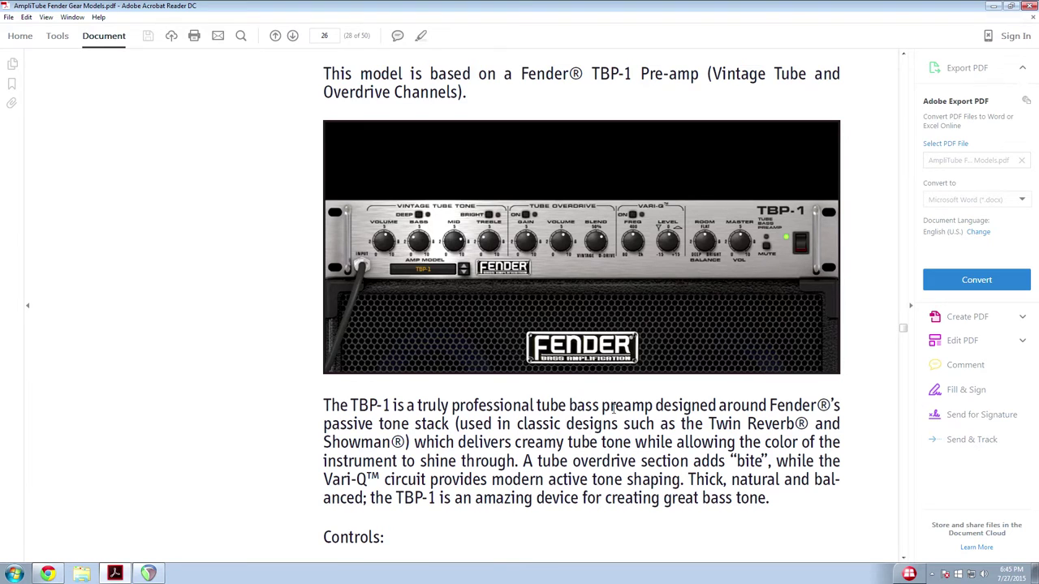
pyautogui.scroll(-2, 615, 410)
pyautogui.scroll(-2, 615, 409)
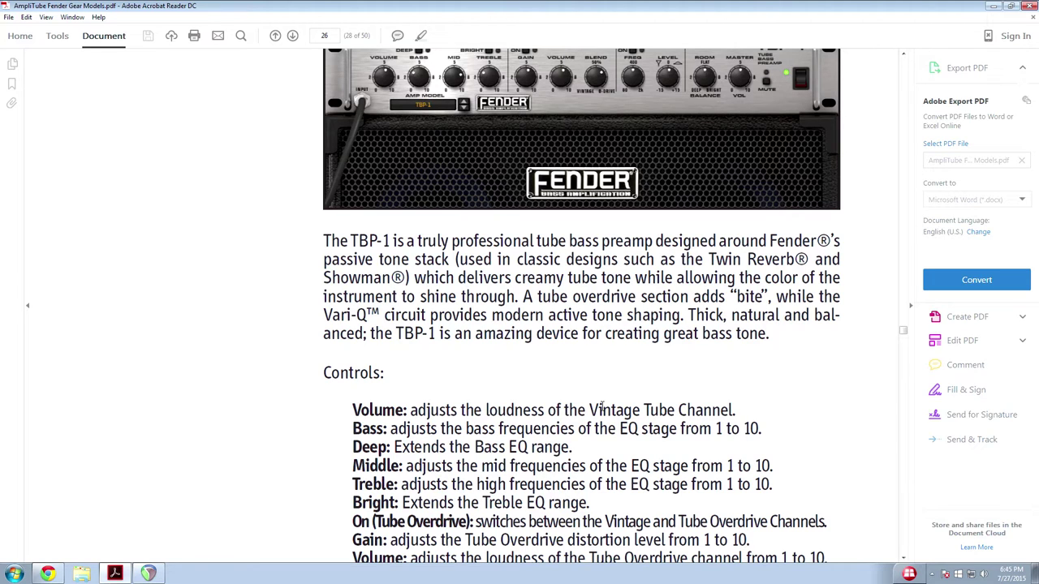
pyautogui.scroll(-5, 602, 407)
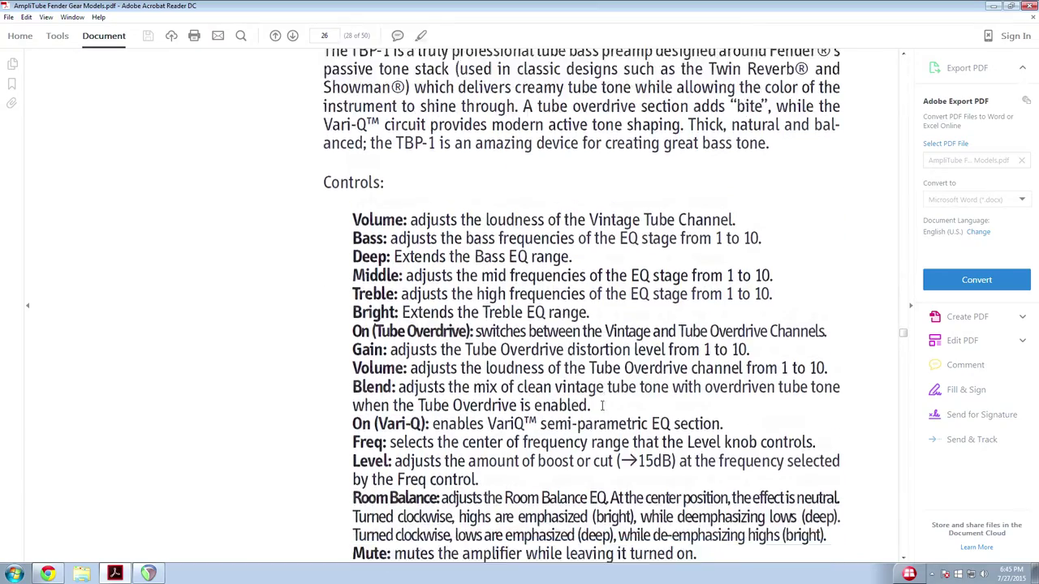
pyautogui.scroll(-4, 602, 407)
pyautogui.scroll(2, 602, 408)
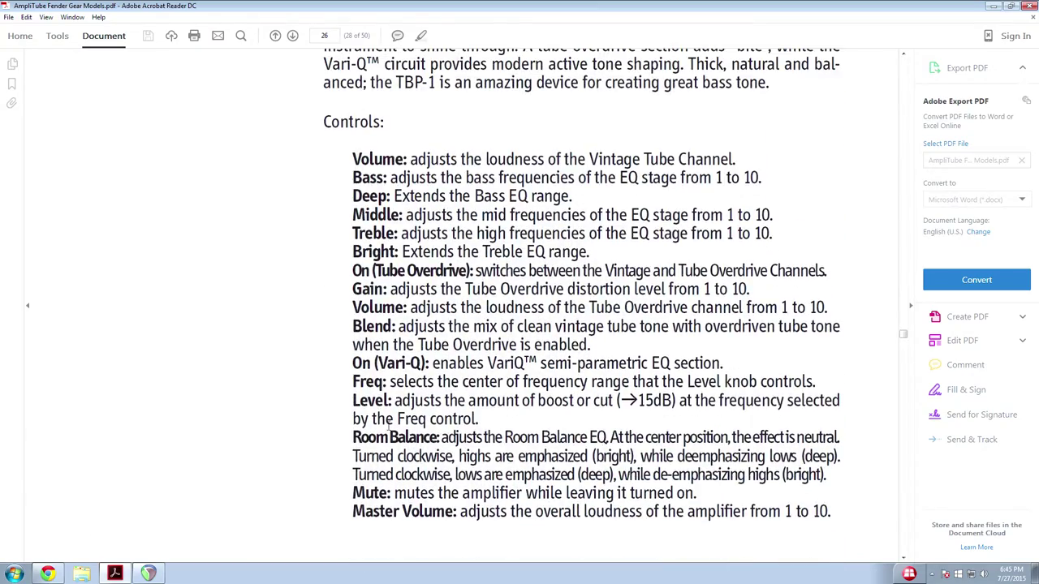
pyautogui.click(147, 574)
pyautogui.moveTo(357, 132); pyautogui.dragTo(310, 179)
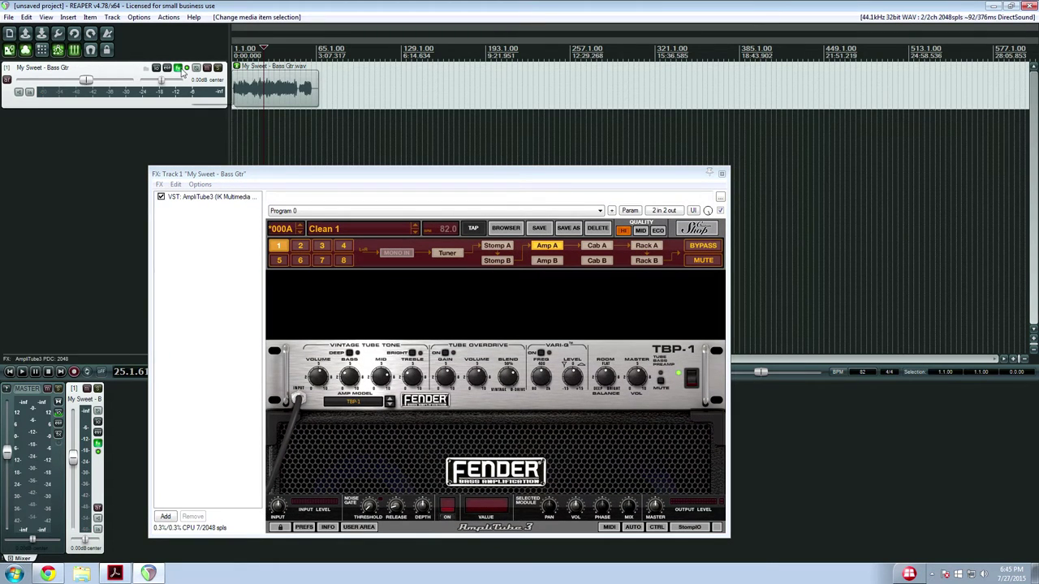
# Step: Close the AmpliTube window and bypass the bass track's effects
pyautogui.click(185, 69)
pyautogui.keyDown('ctrl'); pyautogui.click(185, 70); pyautogui.keyUp('ctrl')
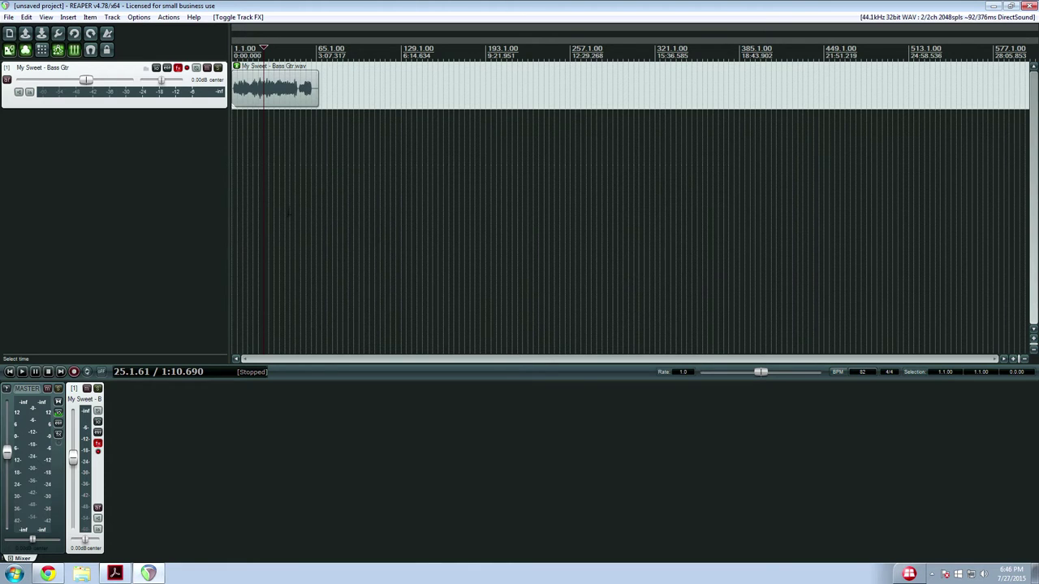
pyautogui.scroll(6, 288, 209)
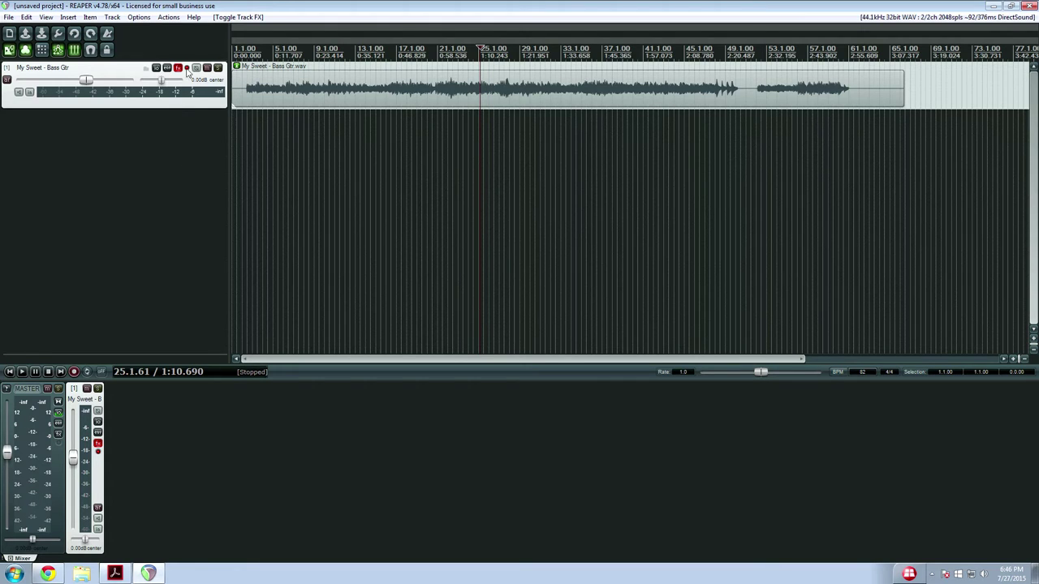
# Step: Play the dry bass from about bar 21, then reopen the AmpliTube window
pyautogui.click(364, 180)
pyautogui.click(408, 174)
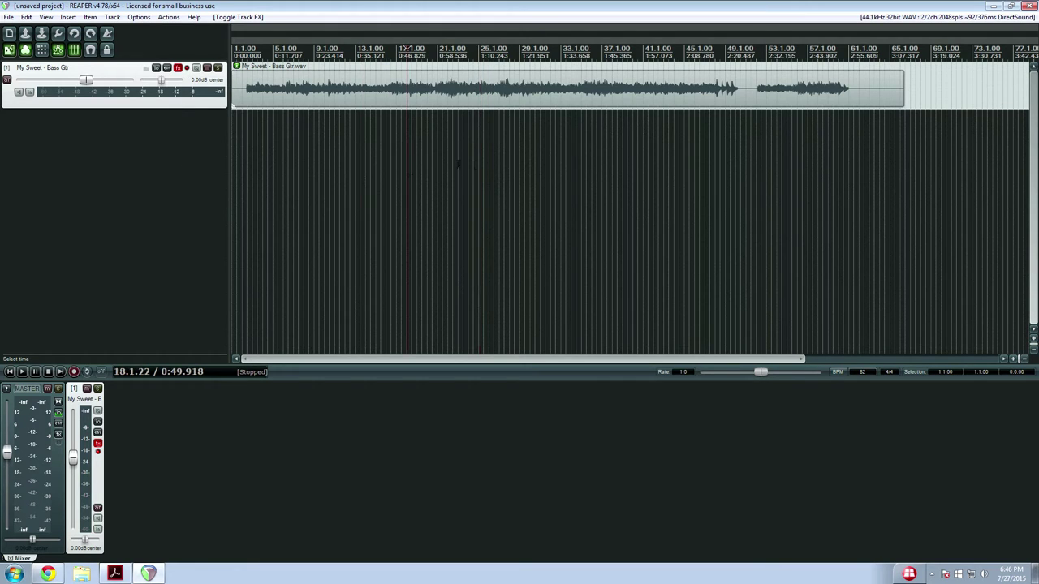
pyautogui.click(448, 162)
pyautogui.press('space')
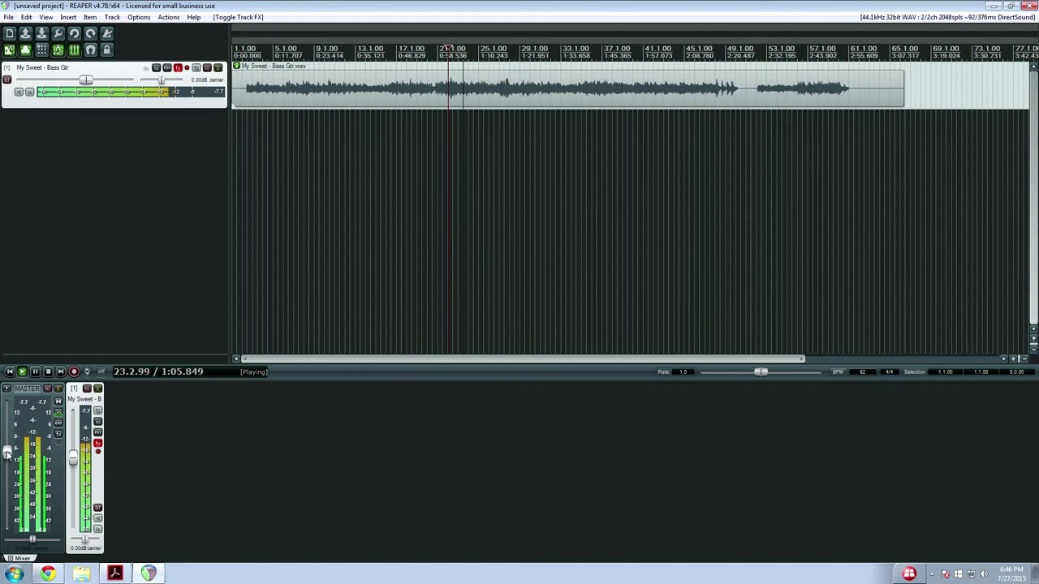
pyautogui.press('space')
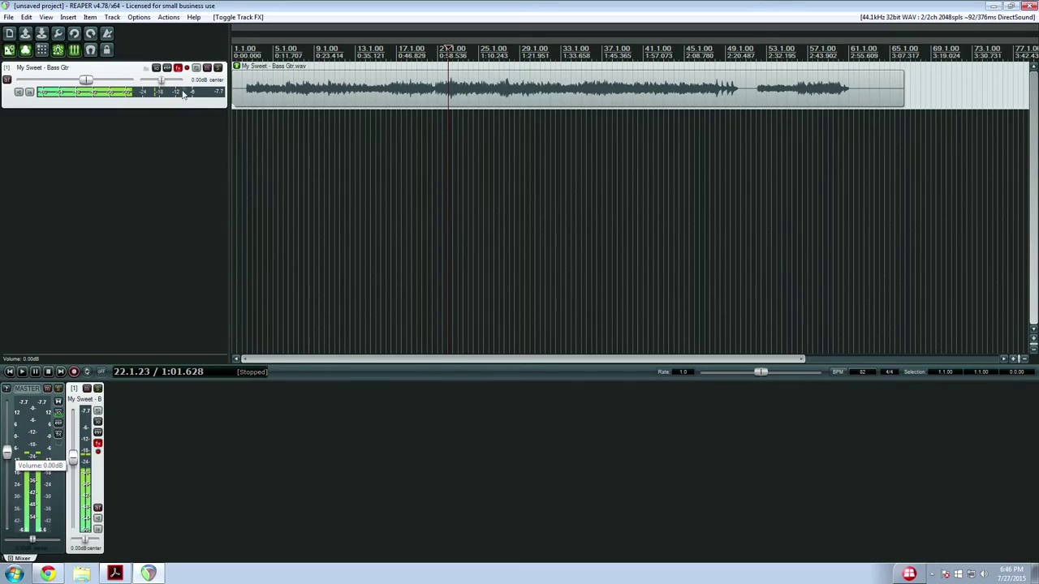
pyautogui.click(185, 69)
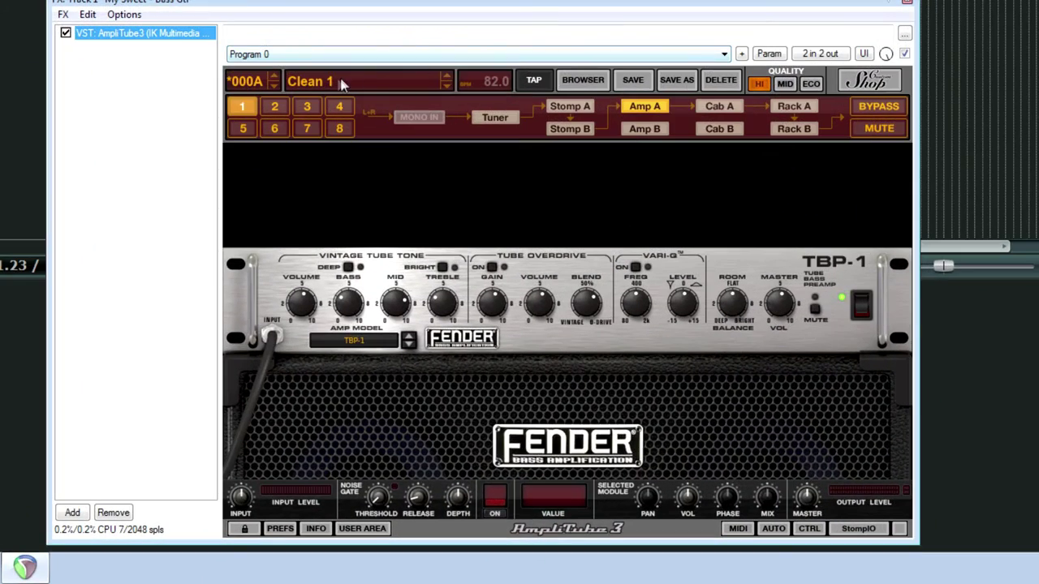
# Step: Load Blend-Bass from Collections > AmpliTube Fender > TBP-1, then step back to Clean 1
pyautogui.click(347, 217)
pyautogui.moveTo(354, 131)
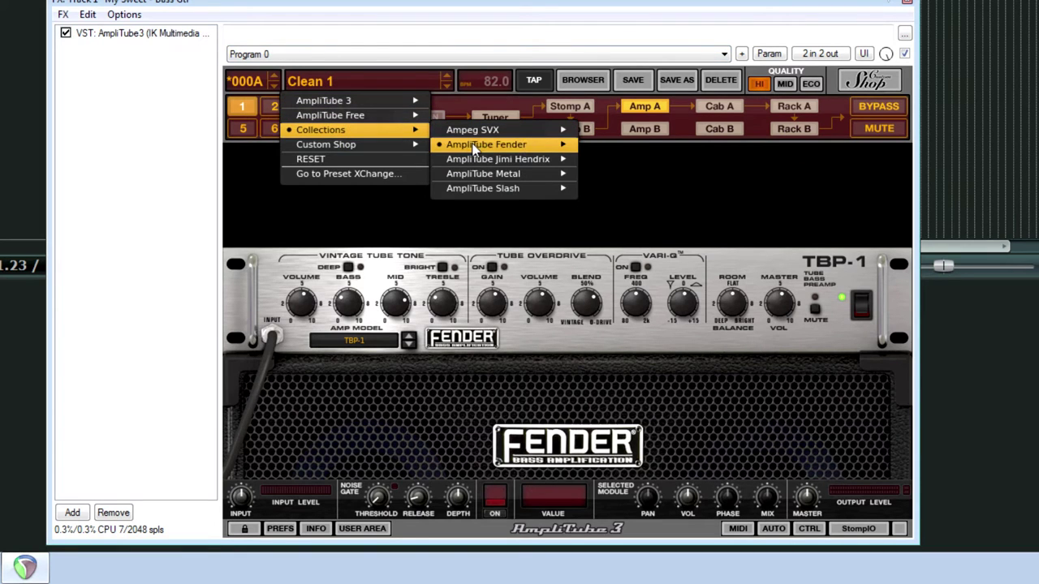
pyautogui.moveTo(476, 146)
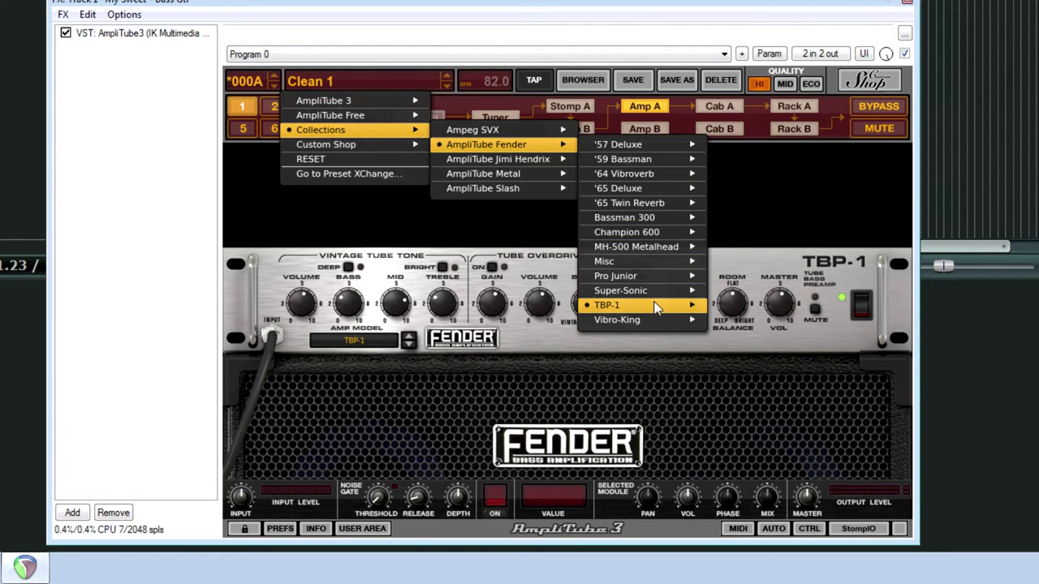
pyautogui.moveTo(656, 307)
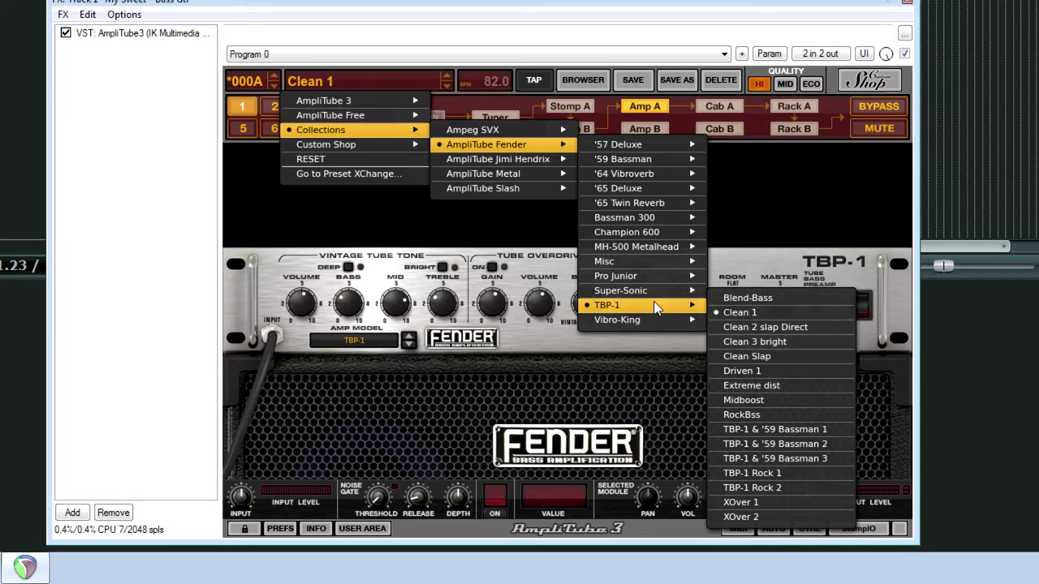
pyautogui.click(742, 298)
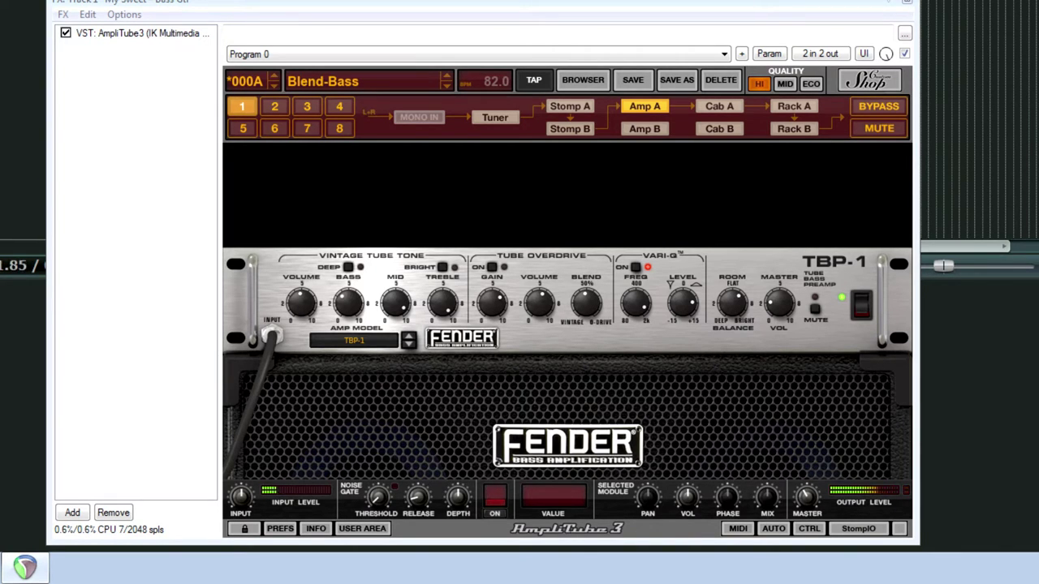
pyautogui.click(443, 88)
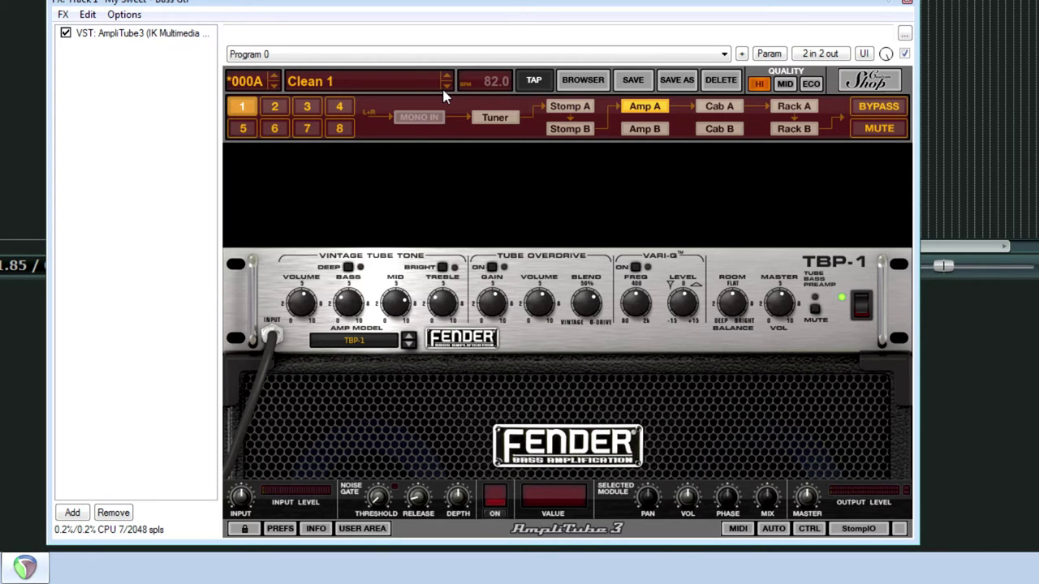
# Step: Audition the Clean 2 slap Direct, Clean 3 bright and Clean Slap presets, then stop playback
pyautogui.click(443, 88)
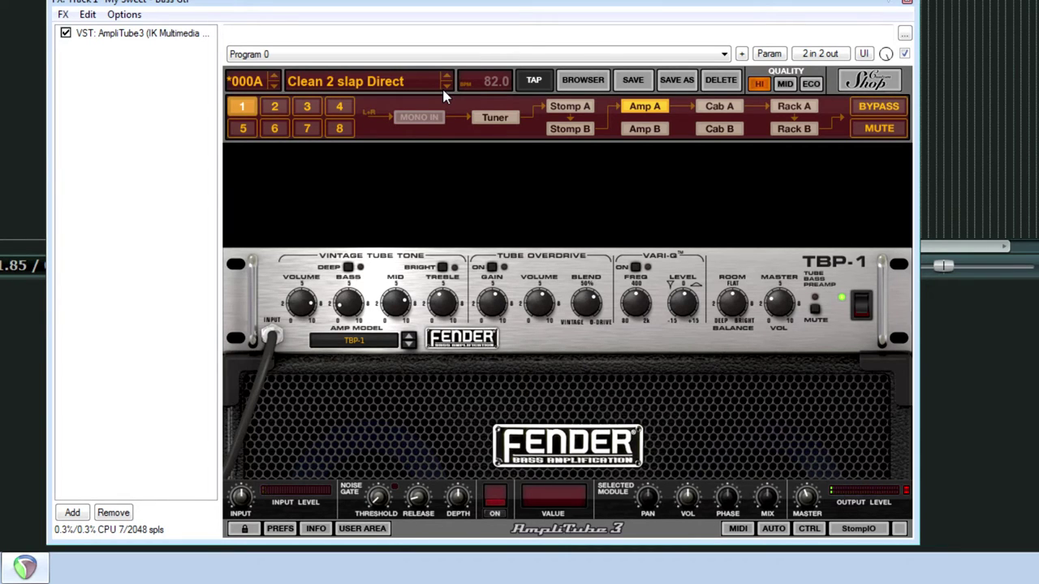
pyautogui.click(443, 89)
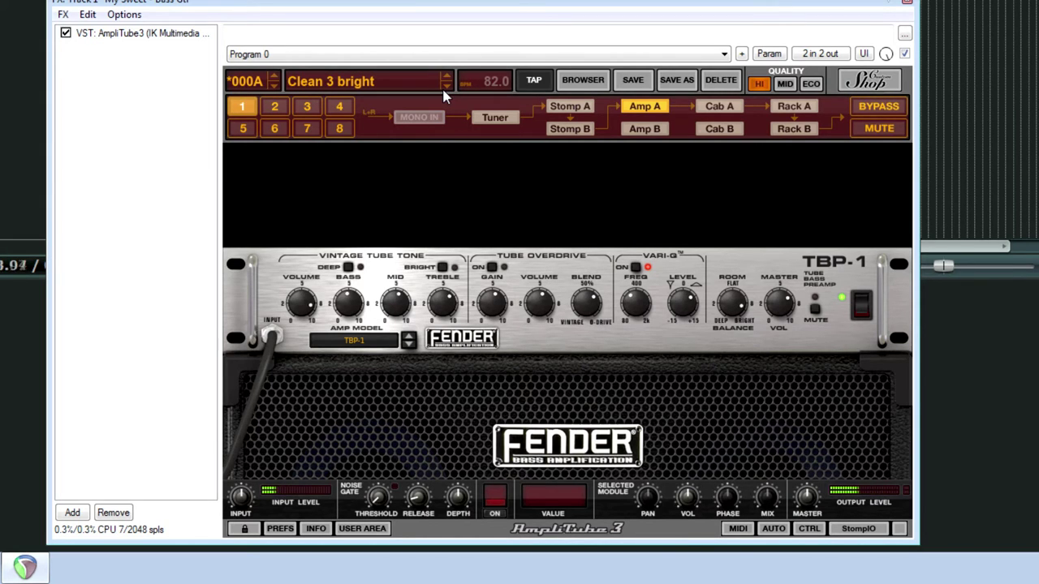
pyautogui.click(445, 88)
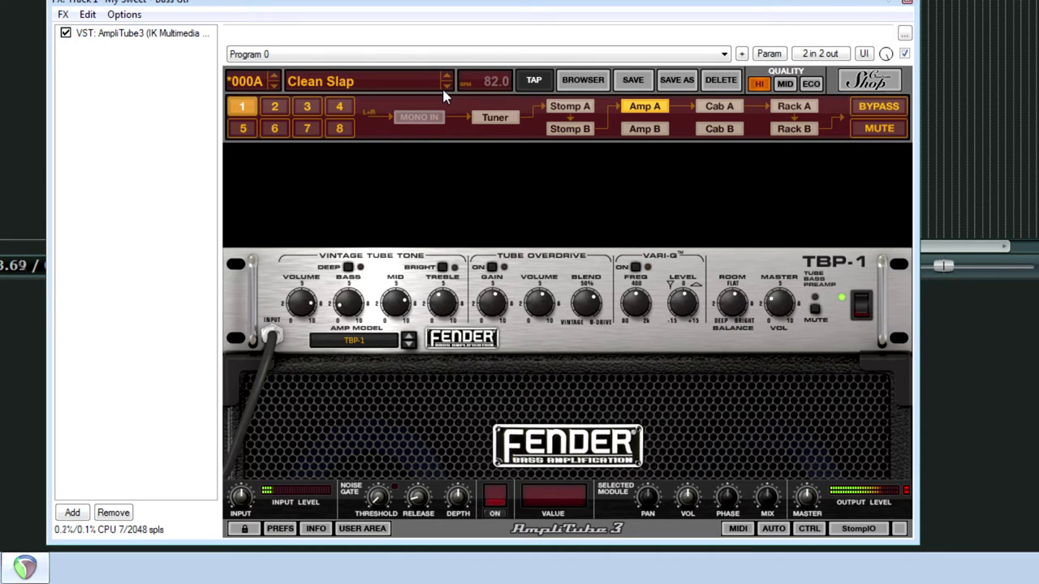
pyautogui.press('space')
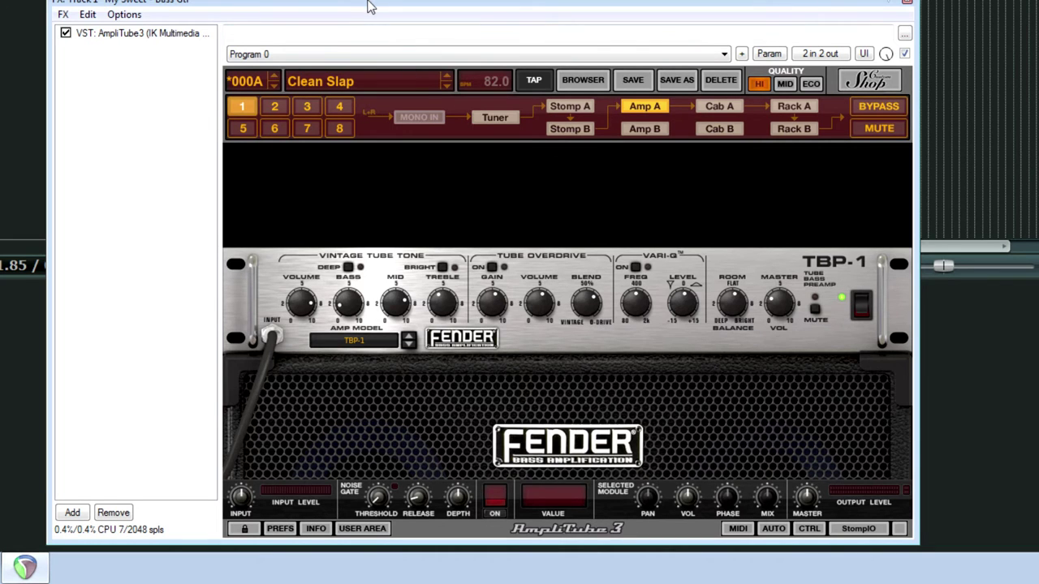
# Step: Switch to the Driven 1 preset and show its Cab A cabinet settings
pyautogui.moveTo(367, 6); pyautogui.dragTo(357, 0)
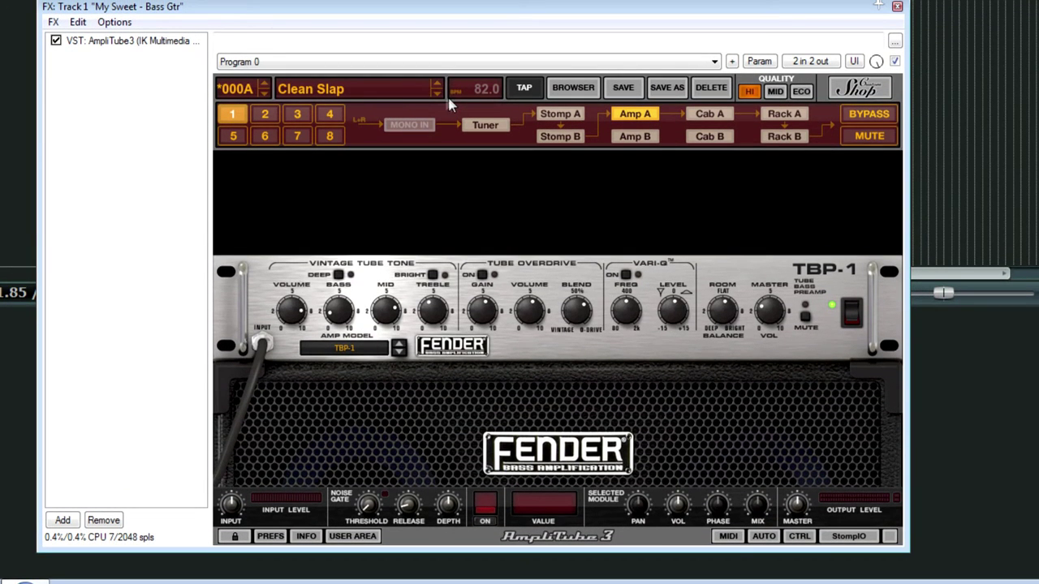
pyautogui.click(436, 95)
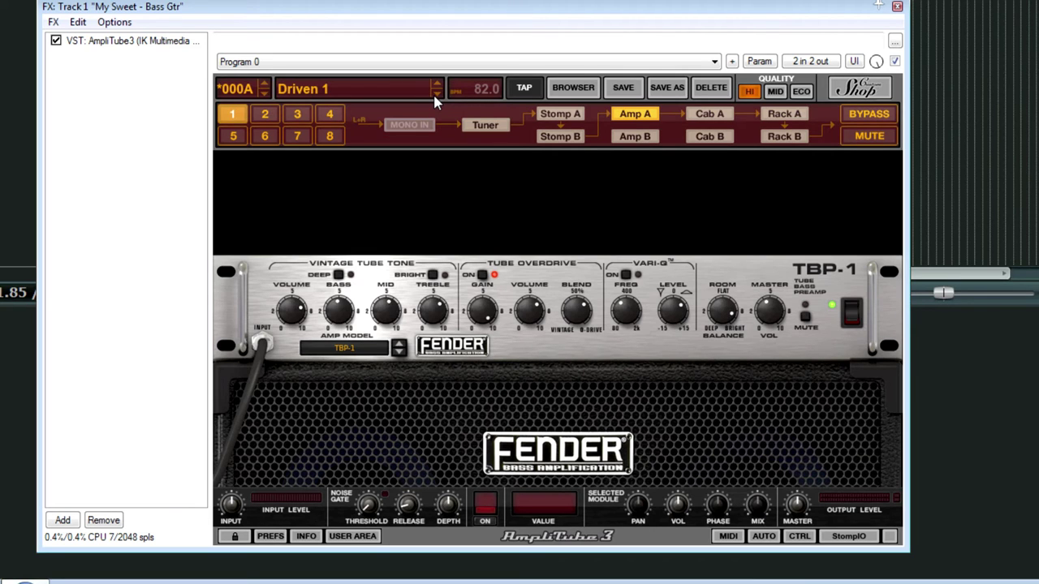
pyautogui.click(709, 116)
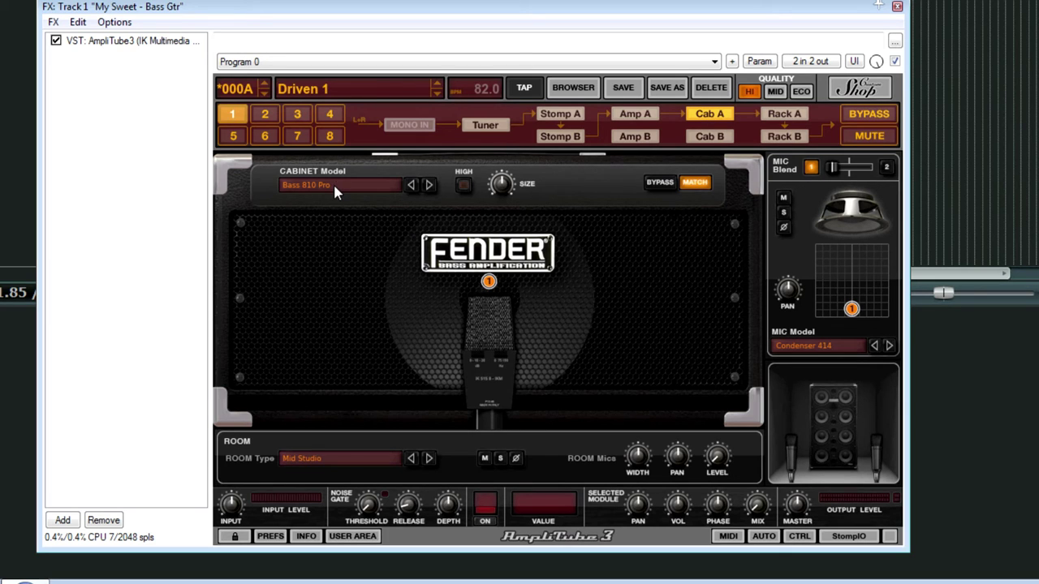
# Step: Change the cabinet model from Bass 810 Pro to the Ampeg BA-500
pyautogui.click(335, 186)
pyautogui.moveTo(347, 259)
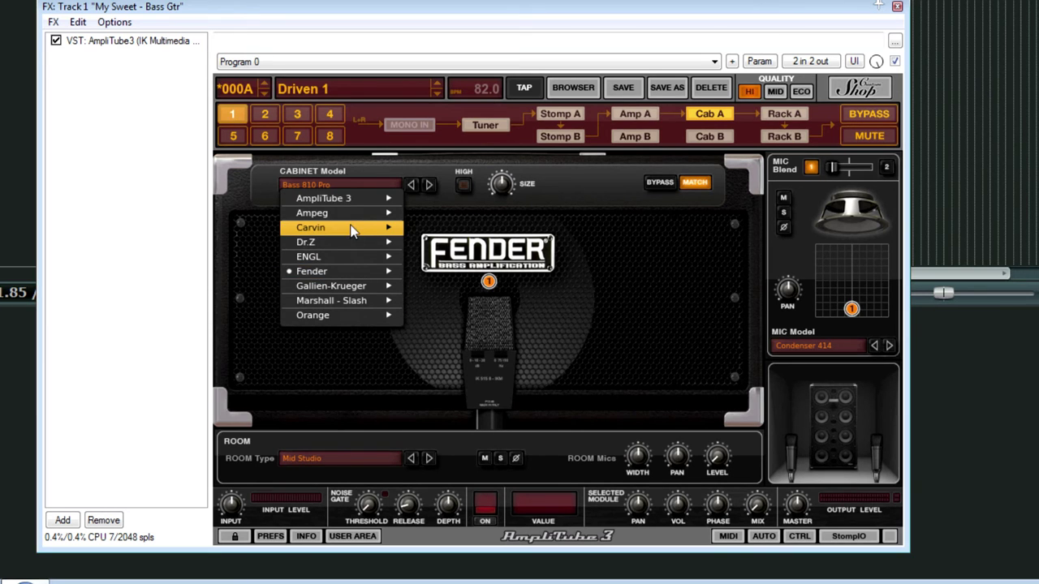
pyautogui.moveTo(373, 215)
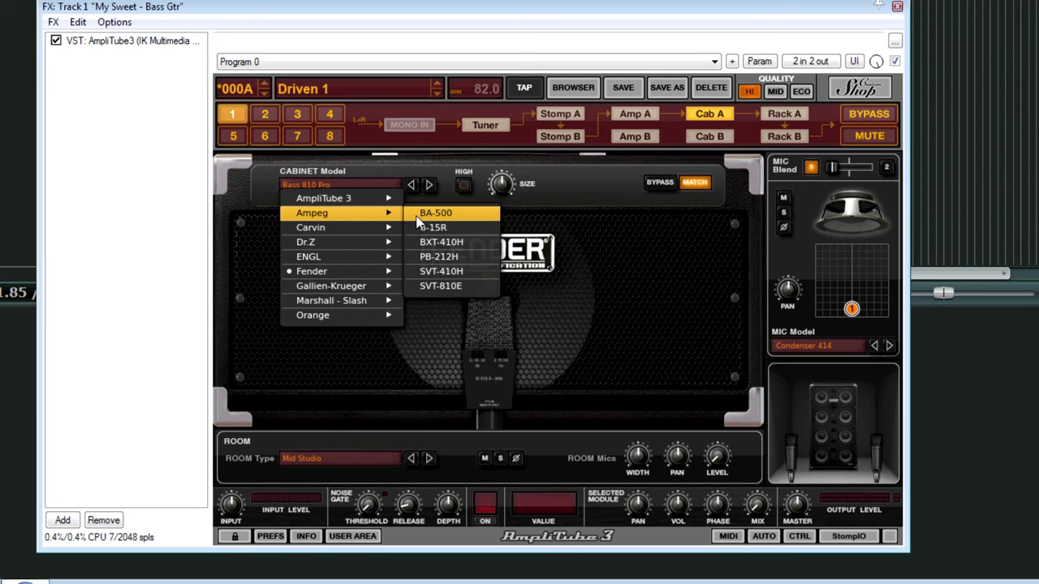
pyautogui.click(441, 242)
pyautogui.click(358, 185)
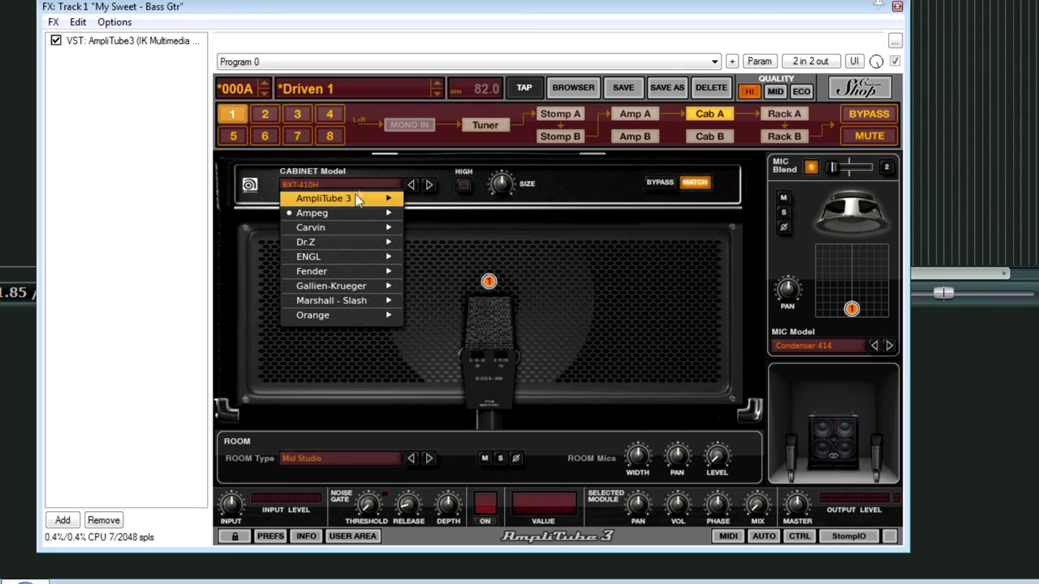
pyautogui.moveTo(357, 216)
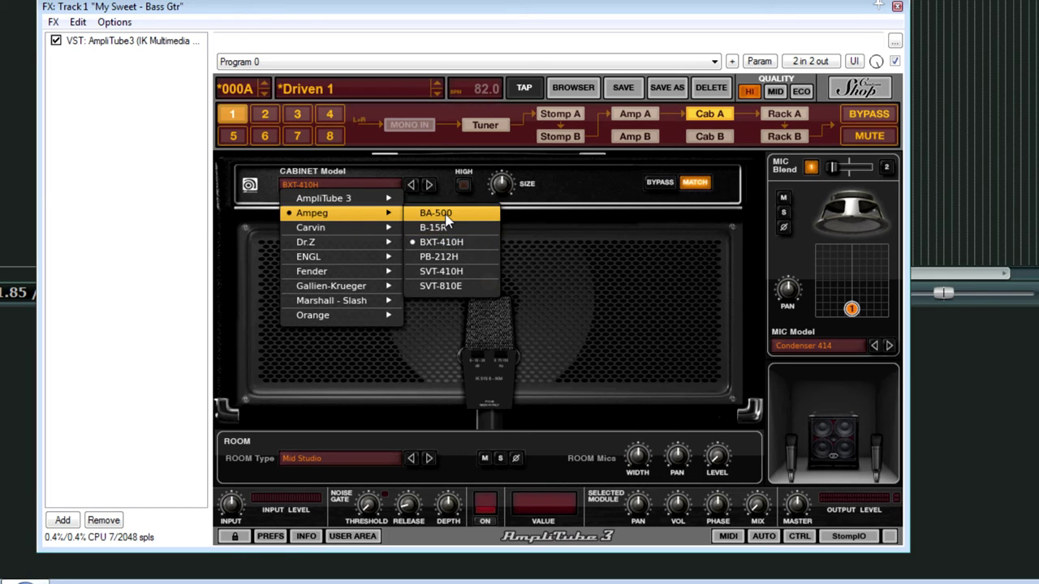
pyautogui.click(438, 213)
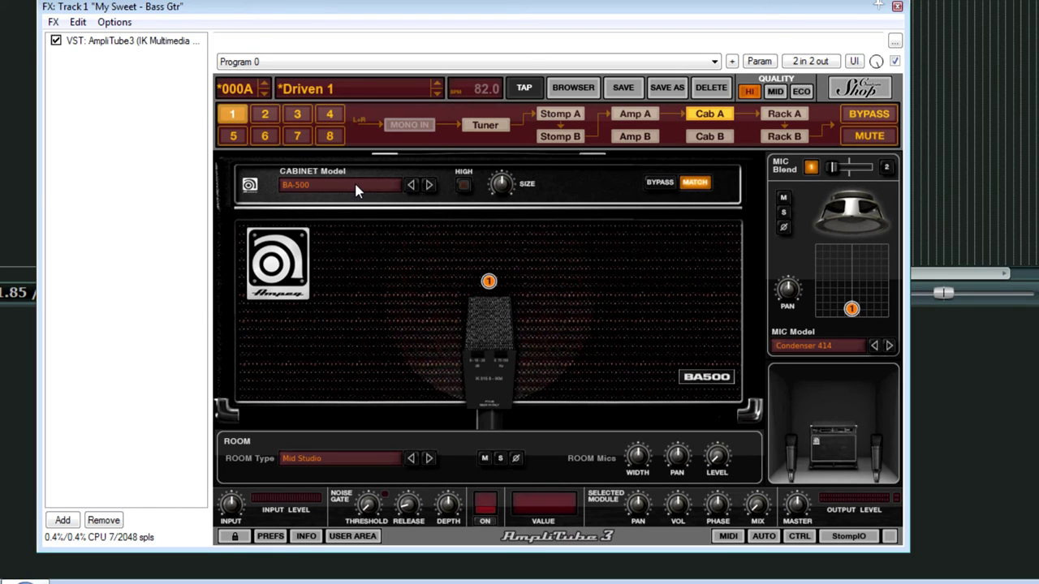